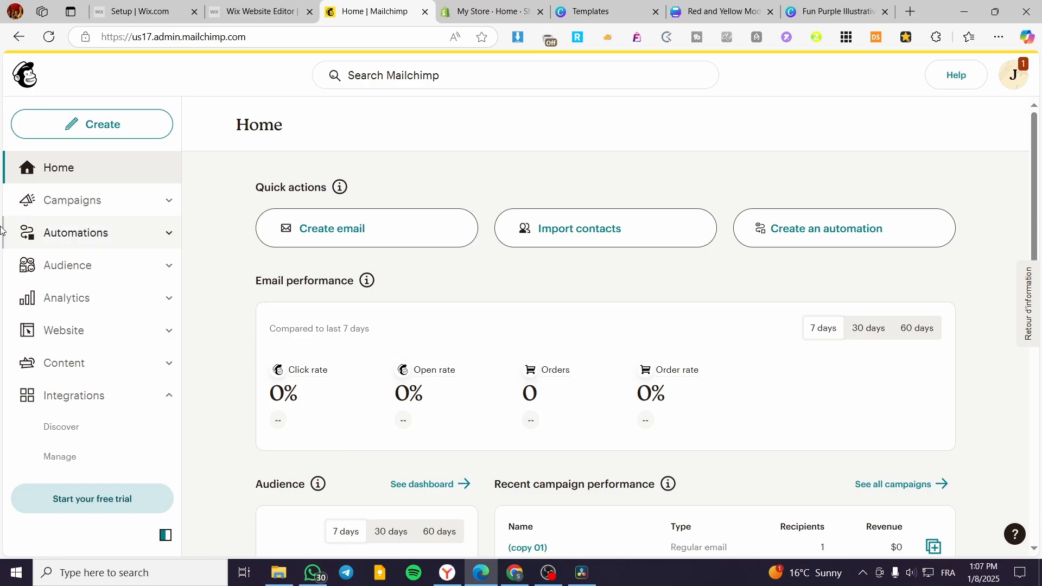
# Start creating a survey from the creation options and get to the audience's Surveys page
pyautogui.click(120, 134)
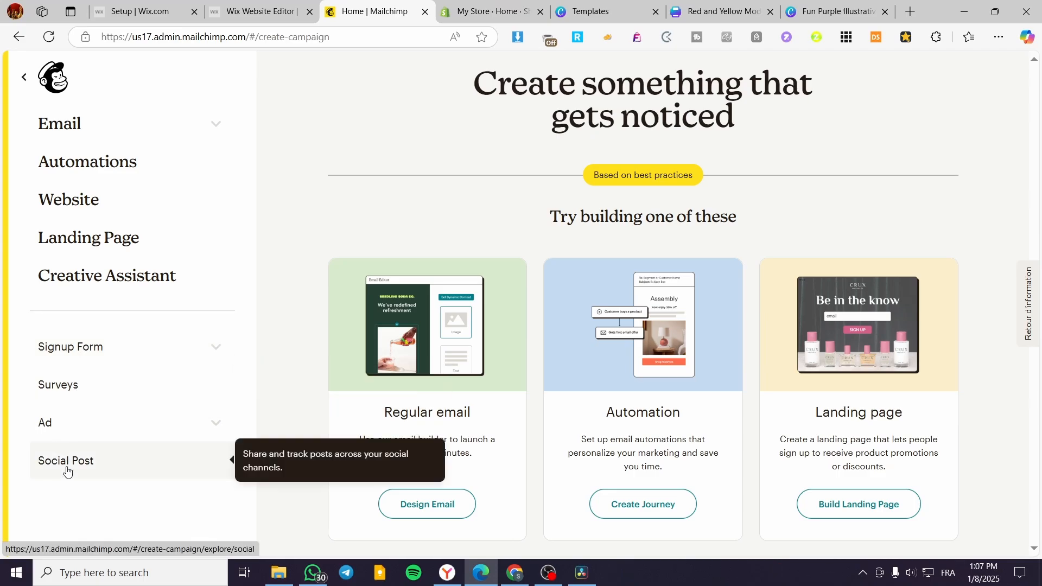
pyautogui.click(60, 390)
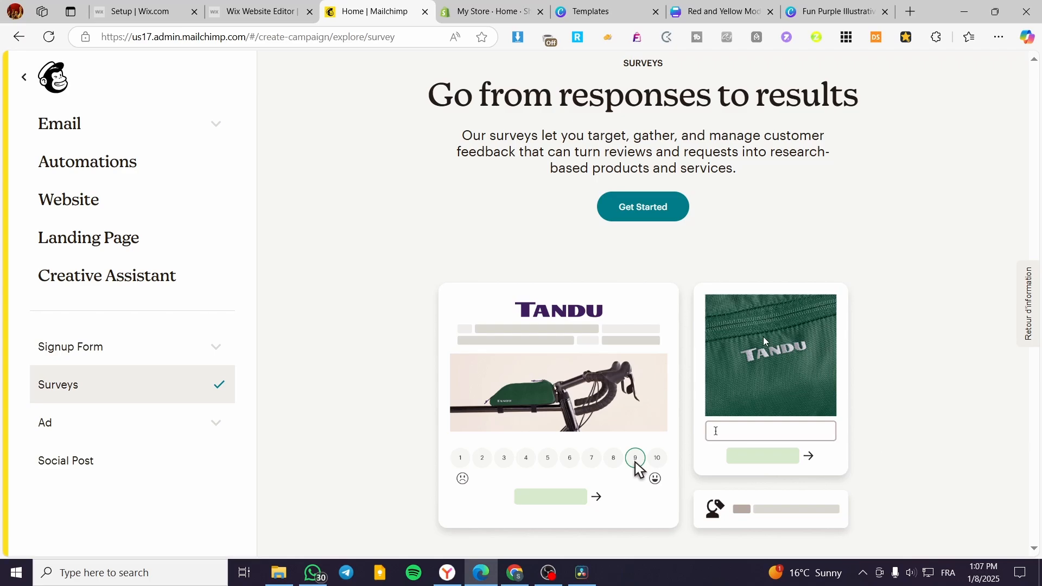
pyautogui.click(647, 208)
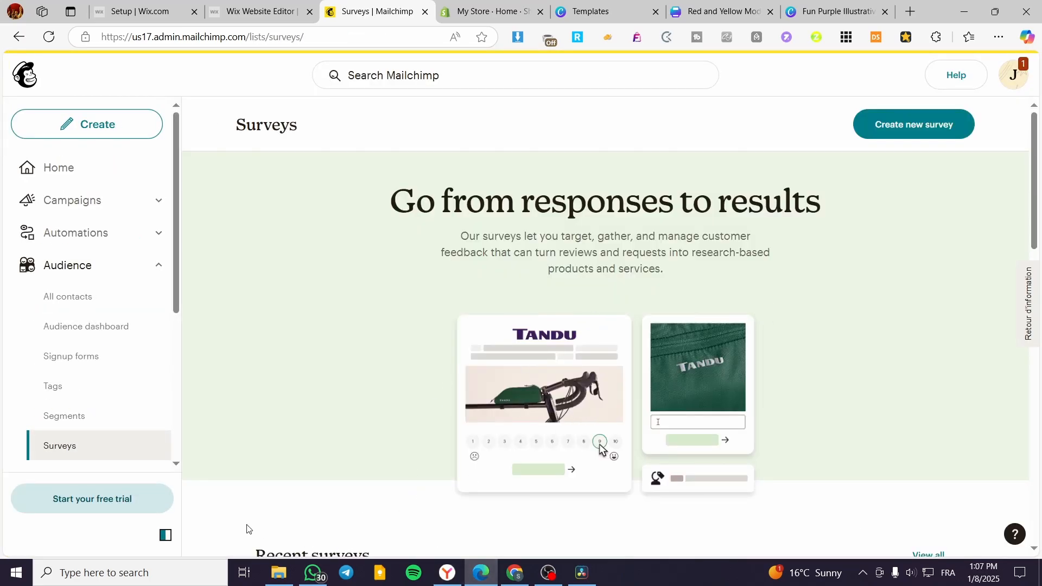
# Examine the recent surveys and the ready-made survey templates on the Surveys page
pyautogui.scroll(-6, 803, 355)
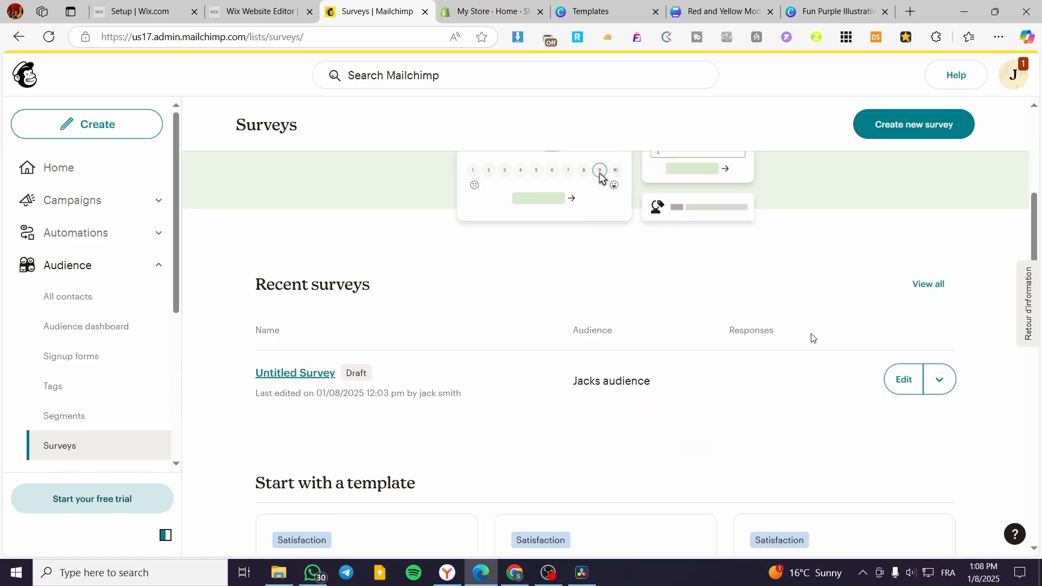
pyautogui.scroll(-5, 292, 280)
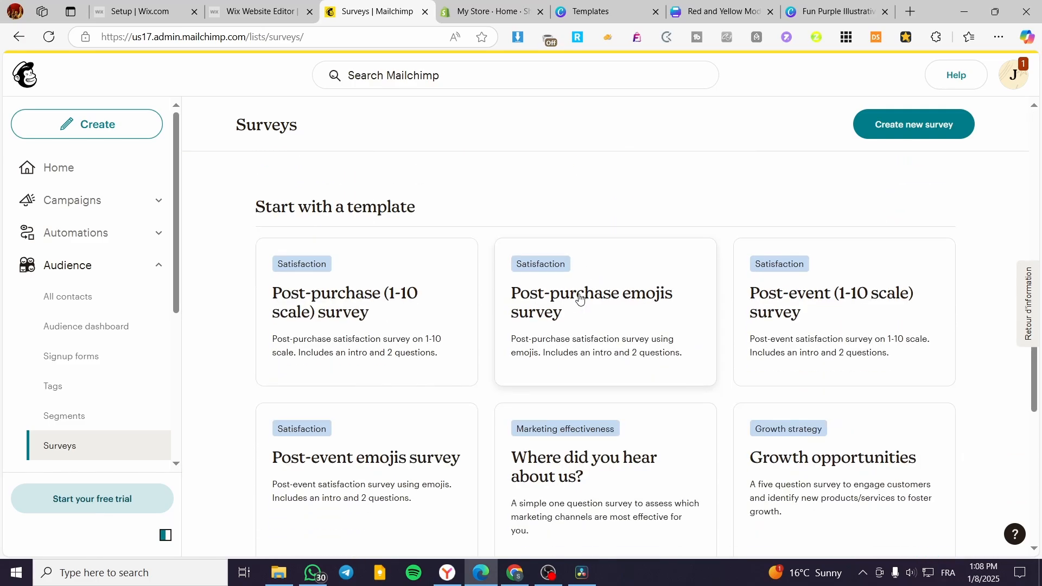
pyautogui.scroll(2, 287, 287)
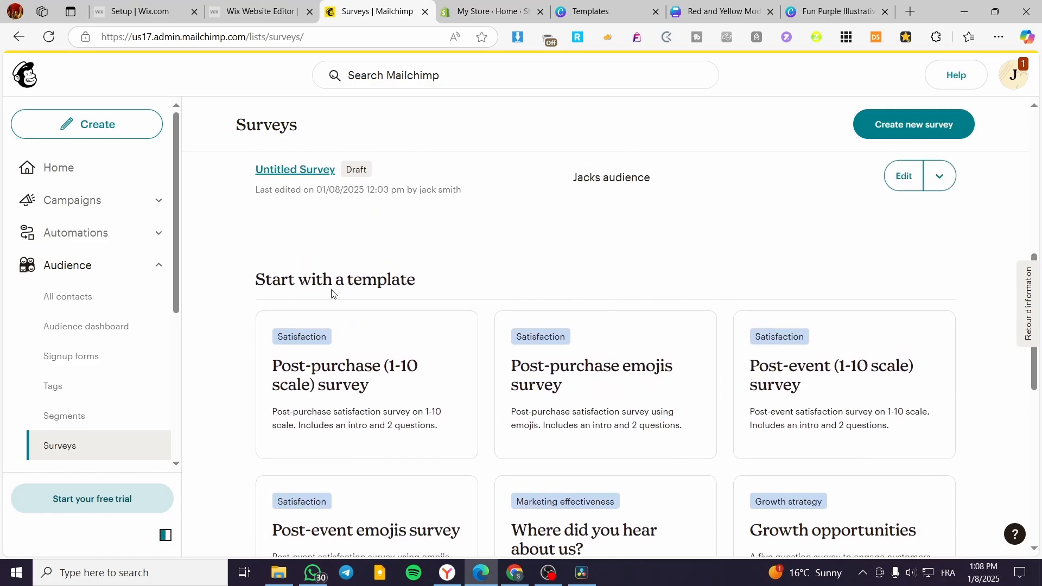
pyautogui.scroll(-1, 505, 298)
pyautogui.scroll(-5, 733, 328)
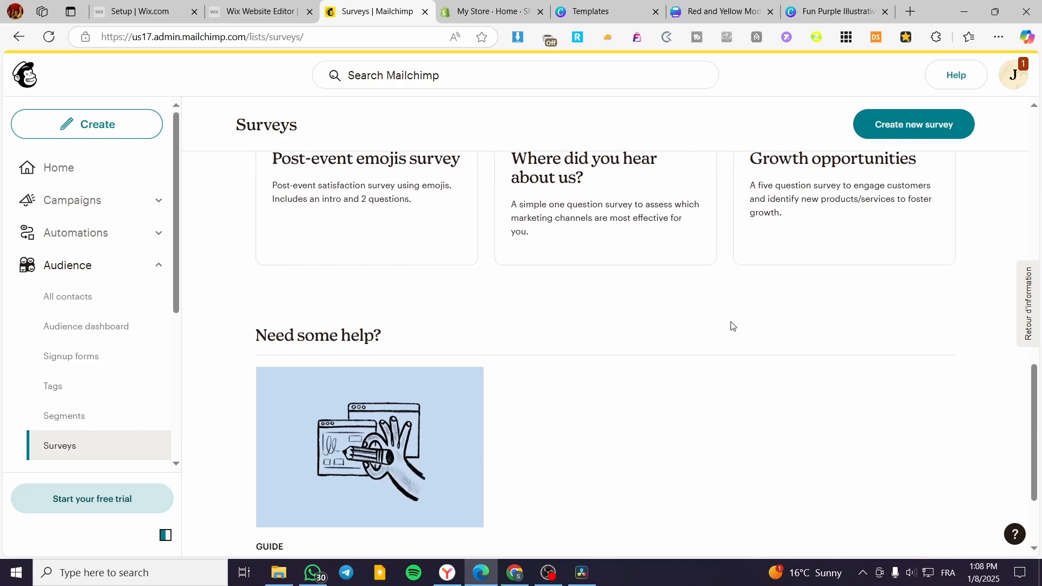
pyautogui.scroll(2, 733, 323)
pyautogui.scroll(1, 380, 396)
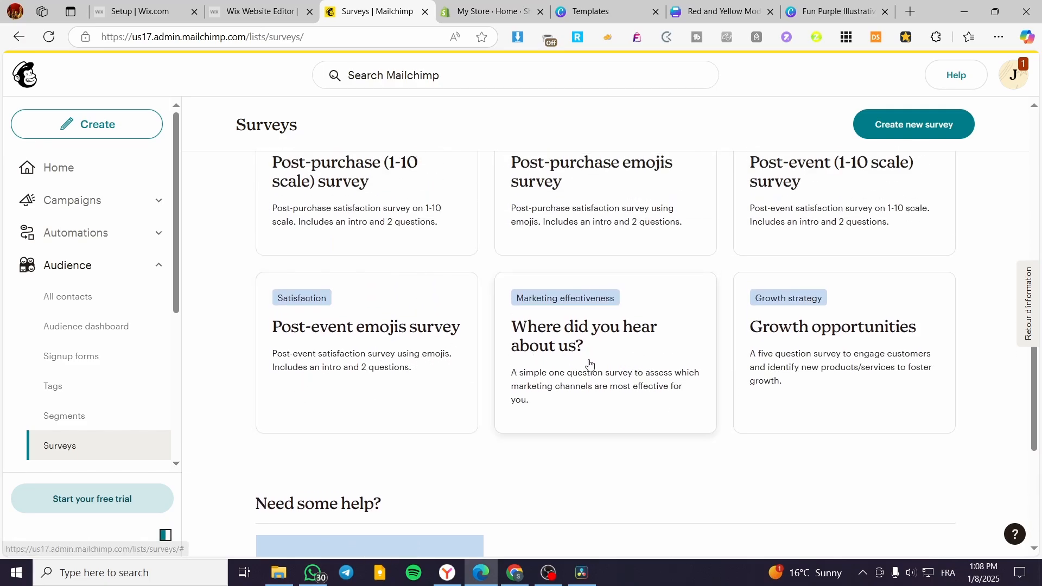
pyautogui.scroll(1, 746, 384)
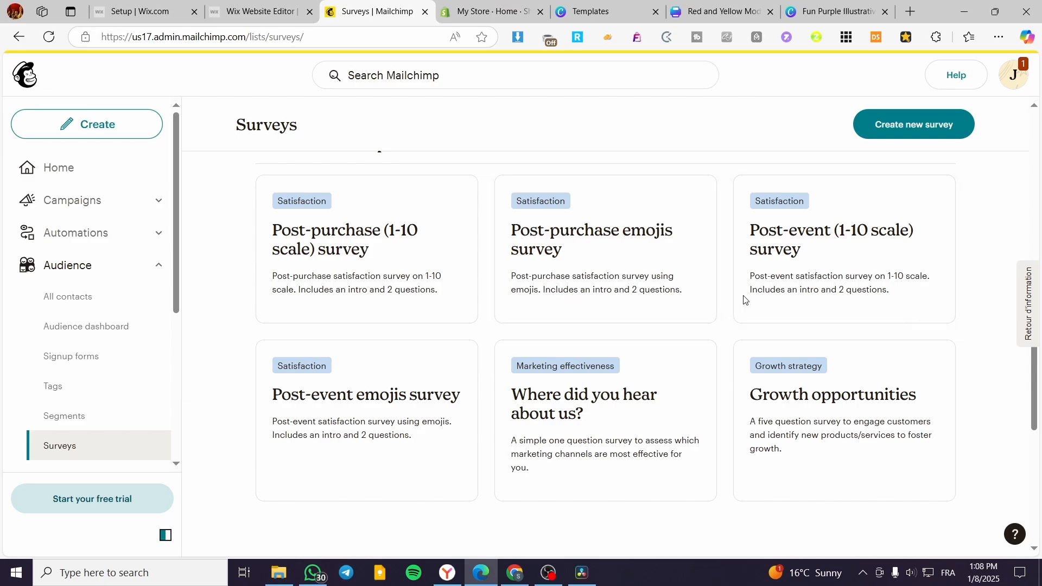
pyautogui.scroll(8, 671, 330)
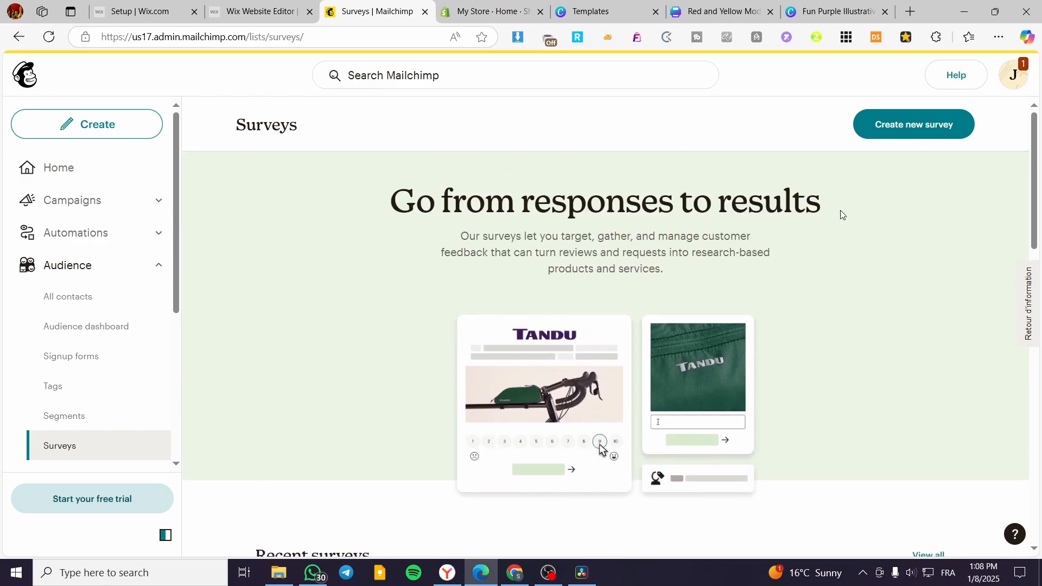
# Create a new blank survey and add a content block as its first section
pyautogui.click(892, 136)
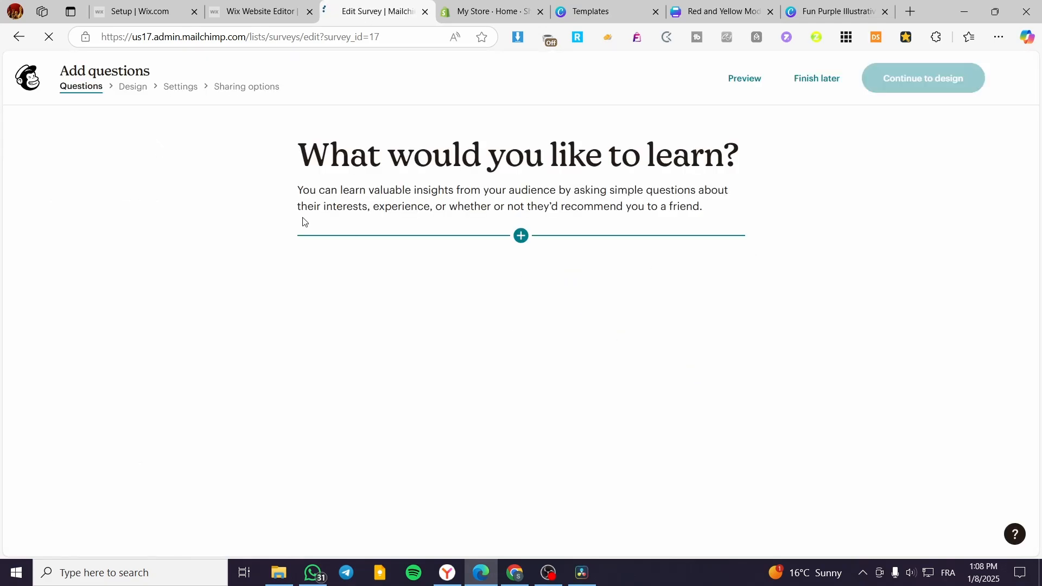
pyautogui.click(520, 237)
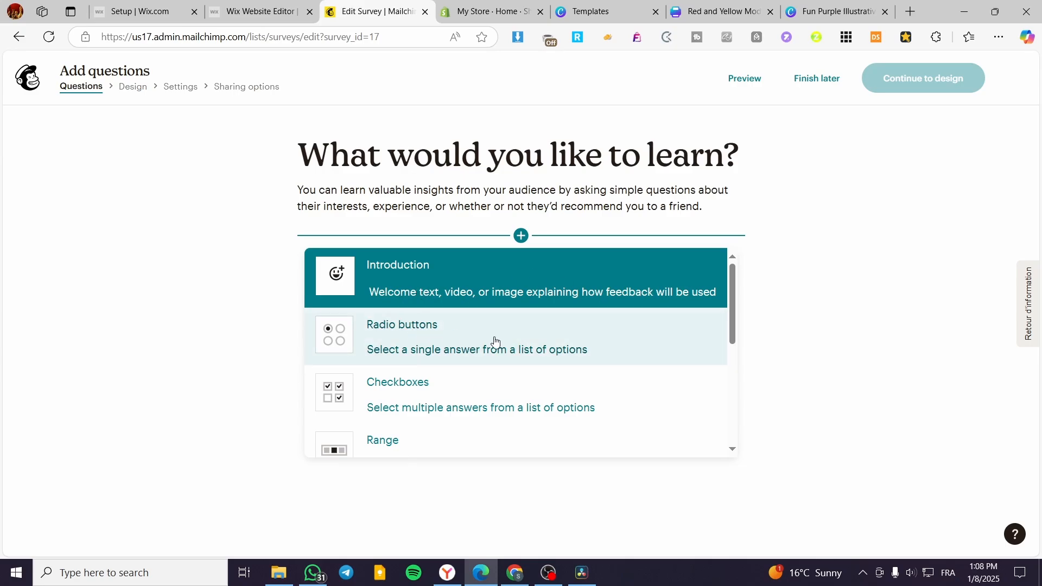
pyautogui.scroll(-1, 447, 317)
pyautogui.scroll(-1, 442, 383)
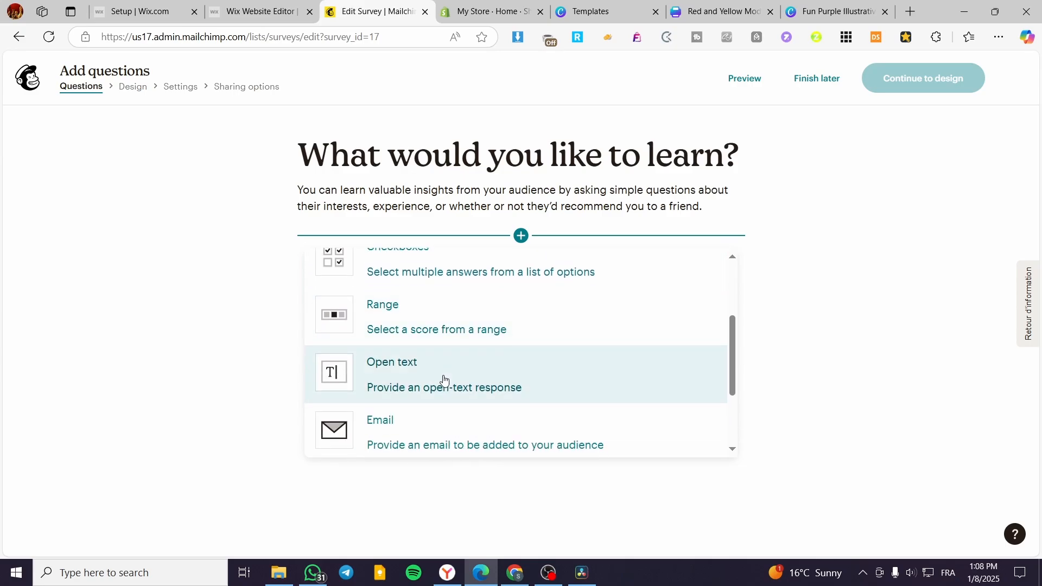
pyautogui.scroll(-2, 521, 377)
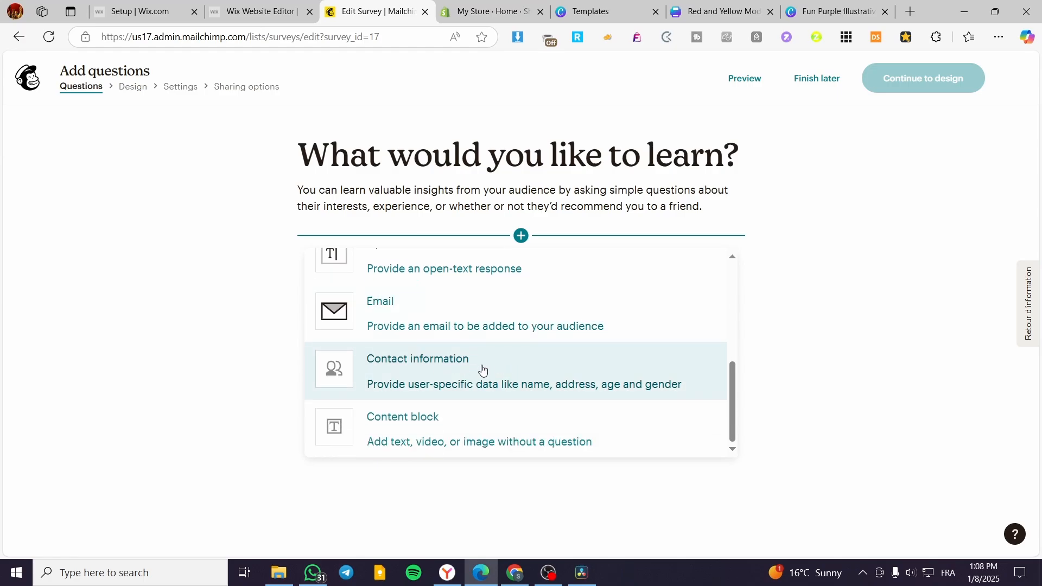
pyautogui.click(481, 433)
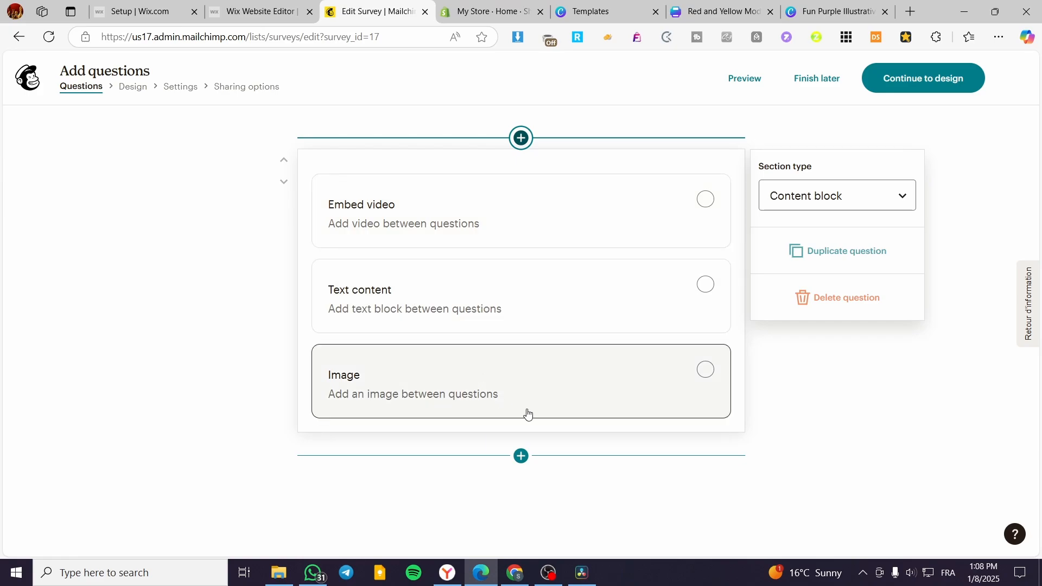
# Make the content block an image block with the text "What do you think of that offer ?"
pyautogui.click(495, 377)
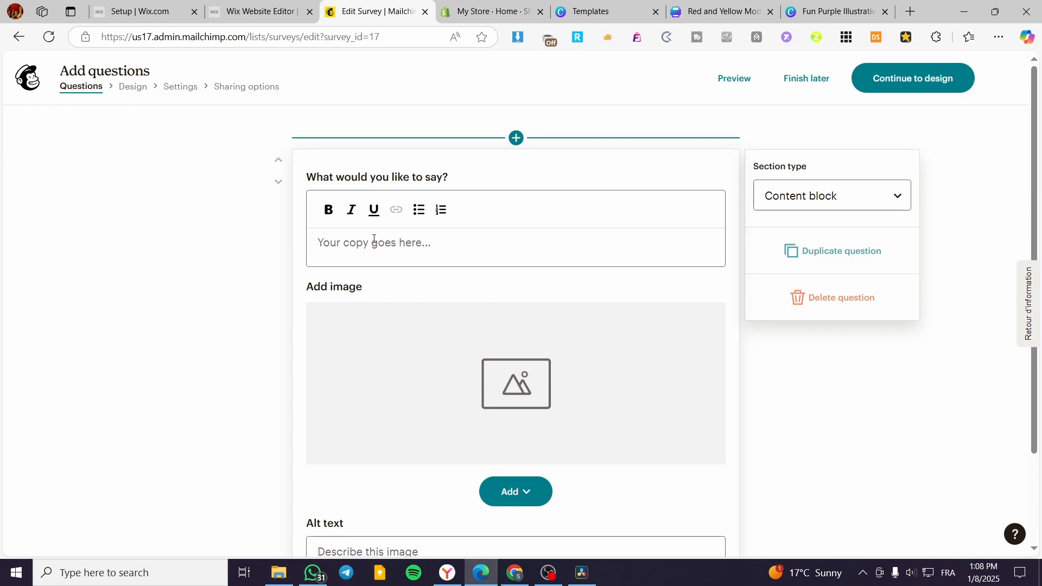
pyautogui.click(375, 240)
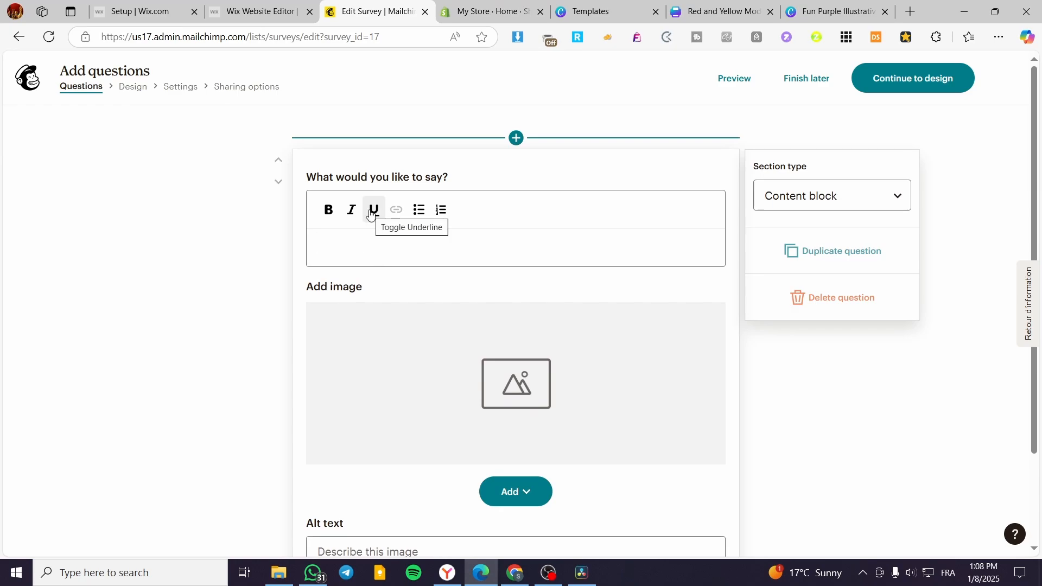
pyautogui.write('What do you think of that offer ?')
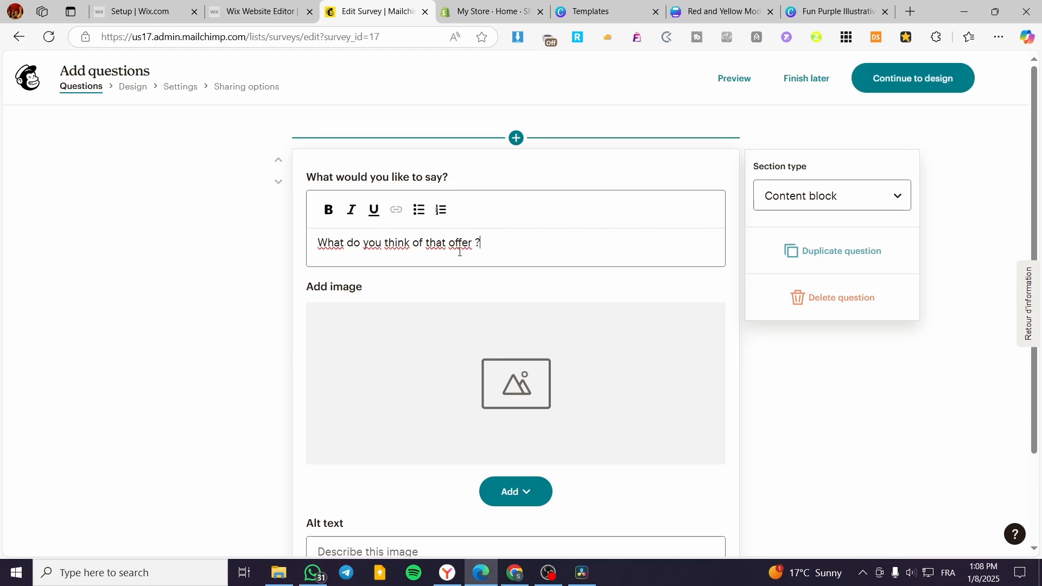
pyautogui.click(999, 37)
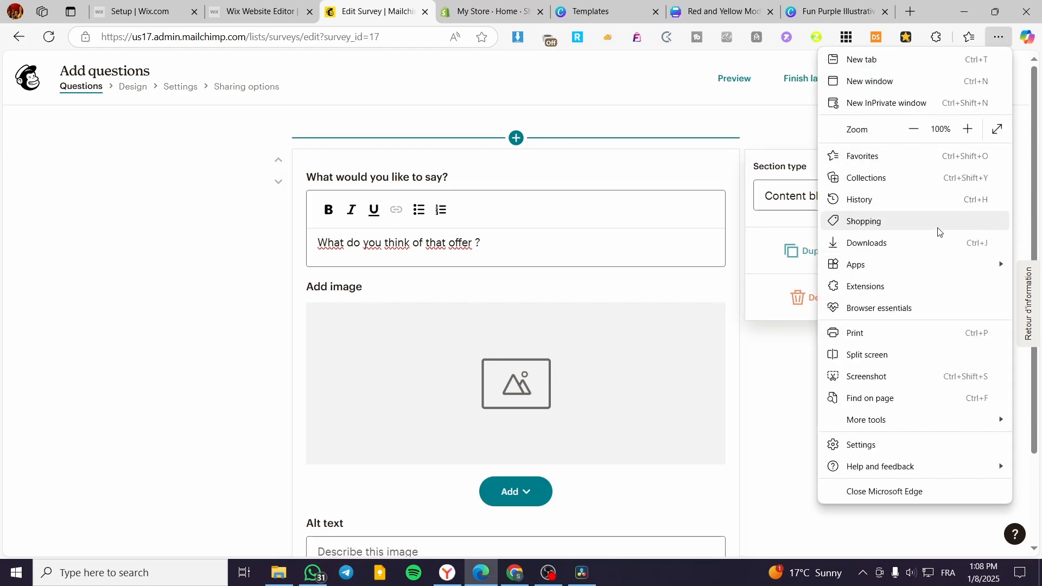
pyautogui.click(933, 242)
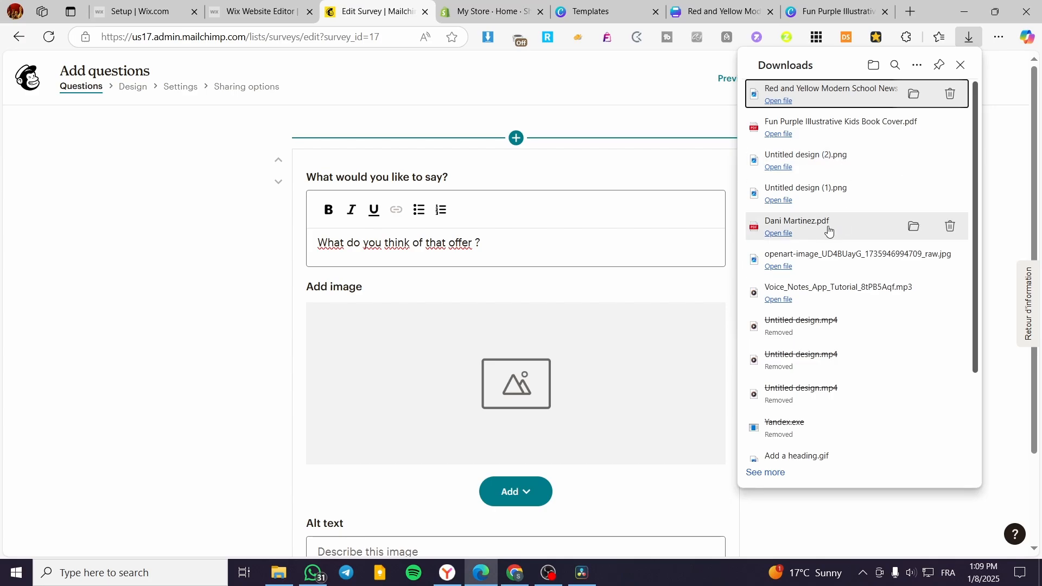
pyautogui.moveTo(828, 232); pyautogui.dragTo(516, 394)
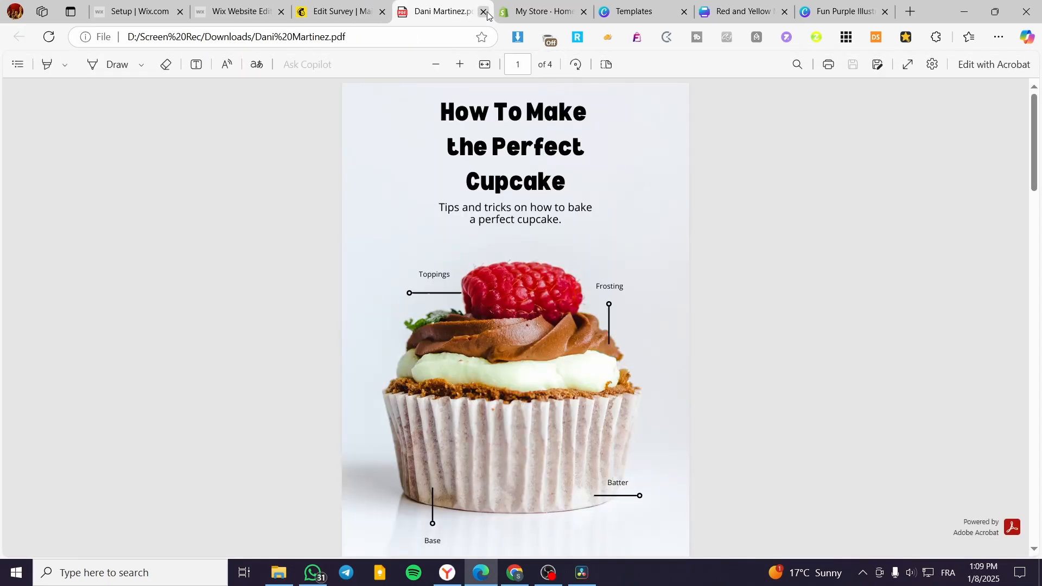
pyautogui.click(483, 11)
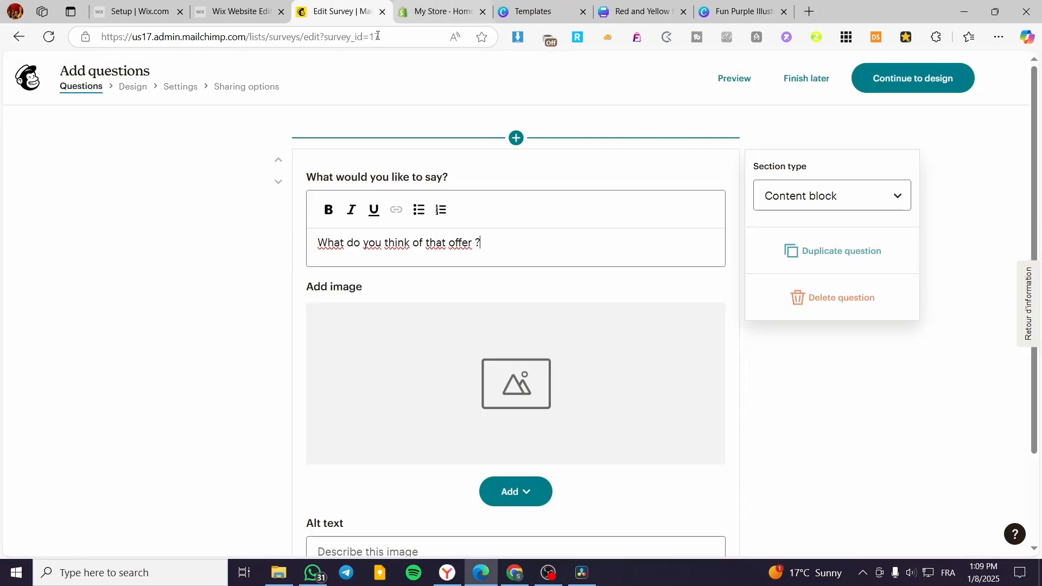
# Add the "Cheese Lovers Day" picture to the content block under the question text
pyautogui.click(524, 493)
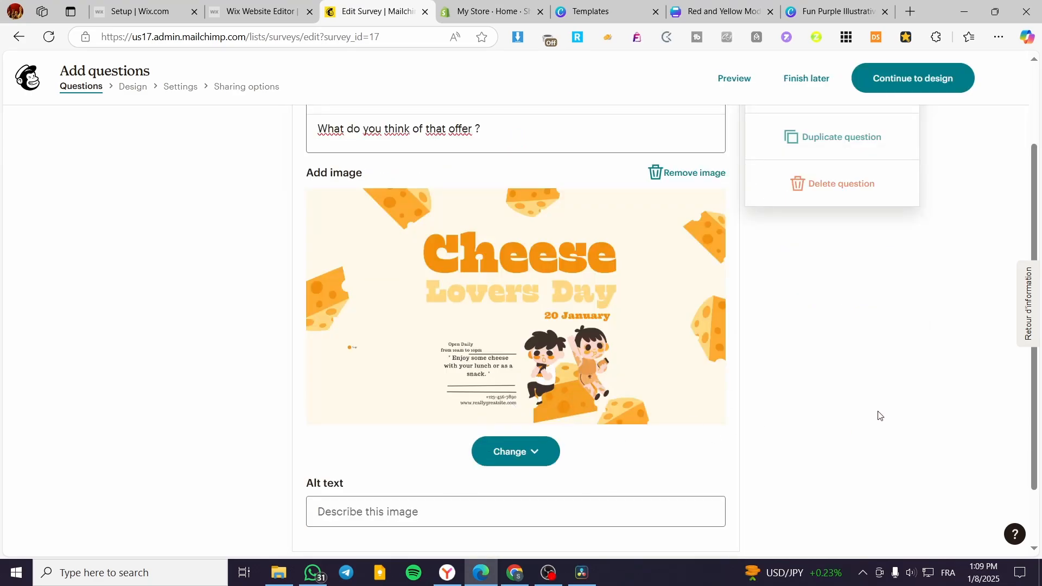
pyautogui.scroll(-1, 504, 406)
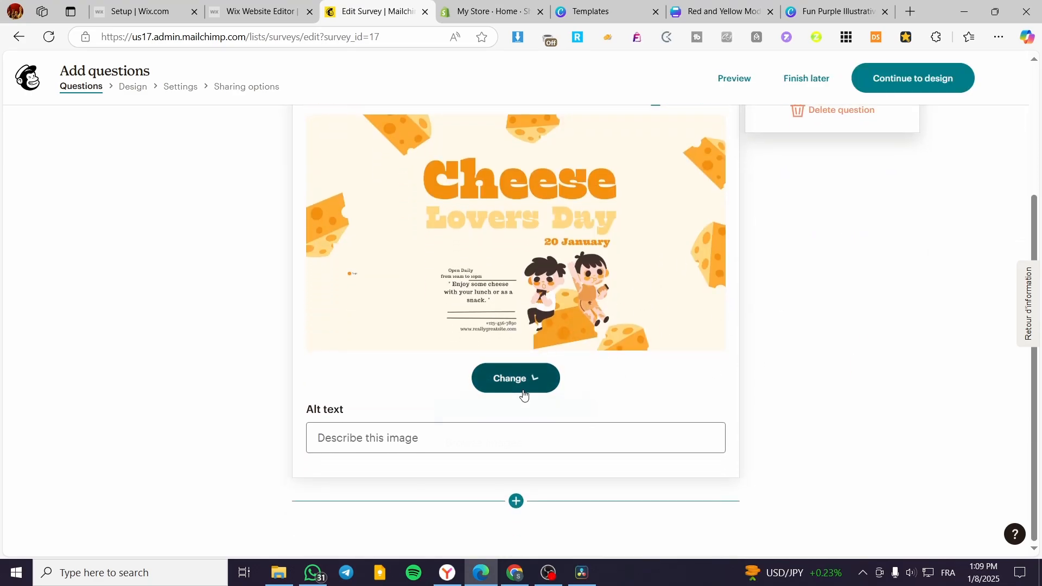
pyautogui.click(521, 385)
pyautogui.press('Escape')
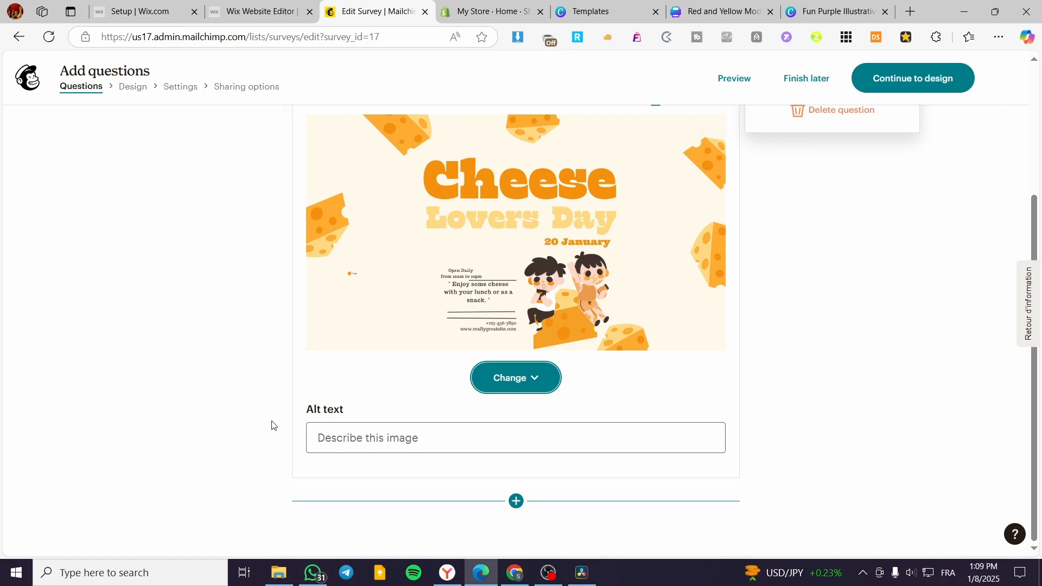
# Add a text introduction section to the survey and move it below the image content block
pyautogui.click(517, 501)
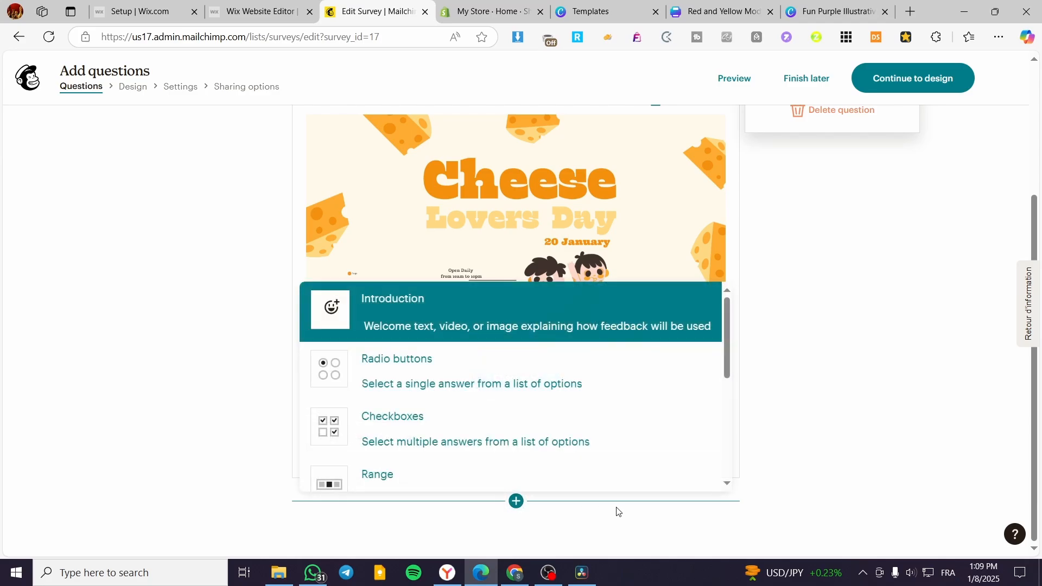
pyautogui.click(442, 311)
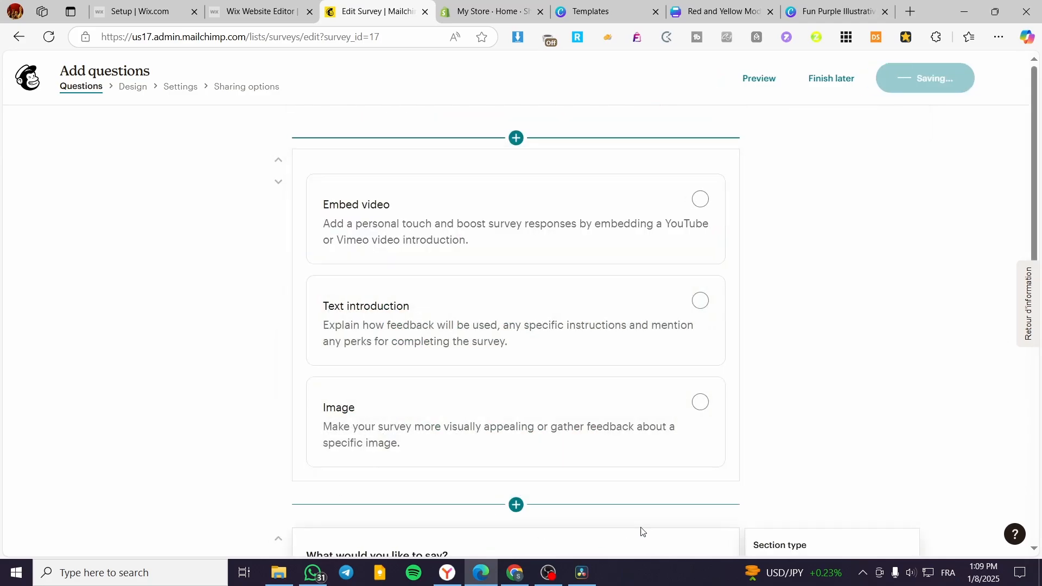
pyautogui.click(481, 326)
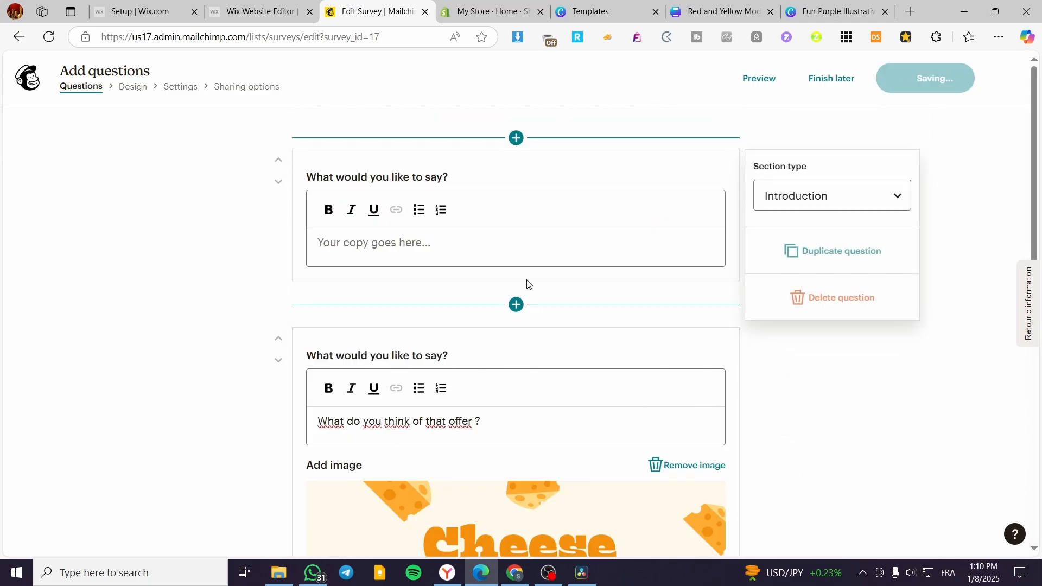
pyautogui.click(279, 181)
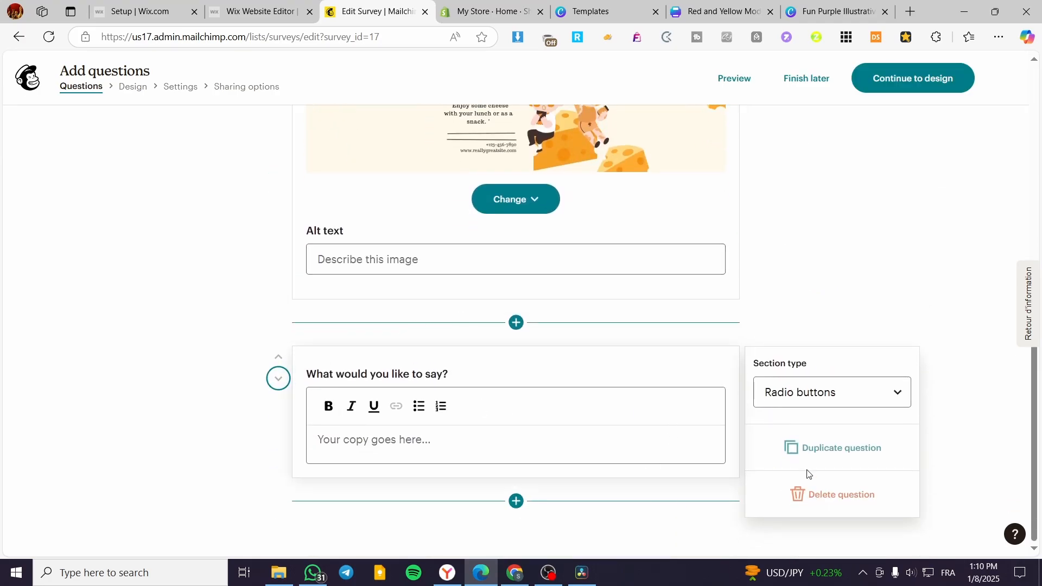
# Change the last section's type to Checkboxes and enter the question "Do you think that this offer is"
pyautogui.click(869, 398)
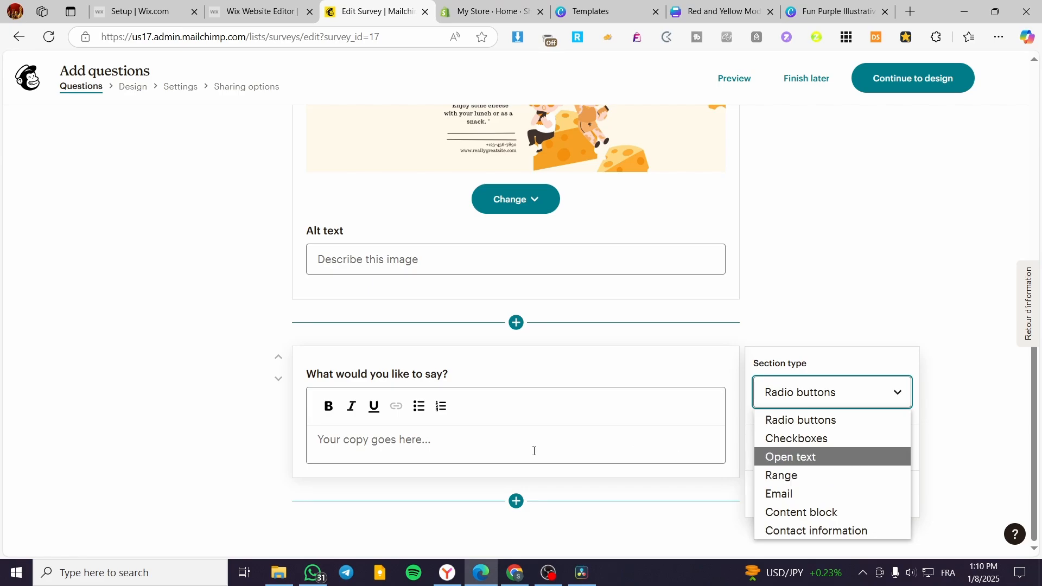
pyautogui.click(480, 437)
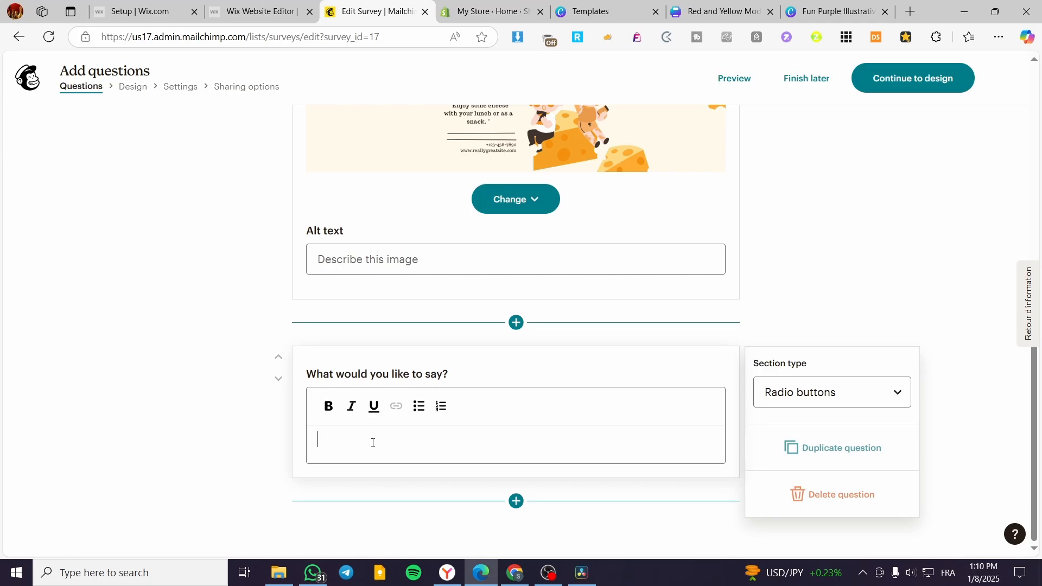
pyautogui.click(899, 399)
pyautogui.click(867, 437)
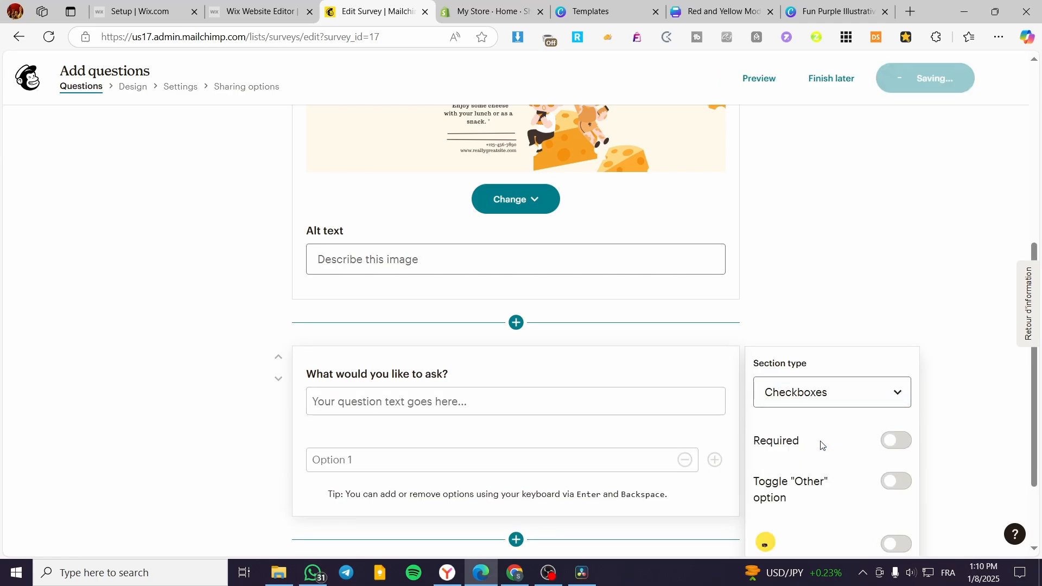
pyautogui.click(384, 402)
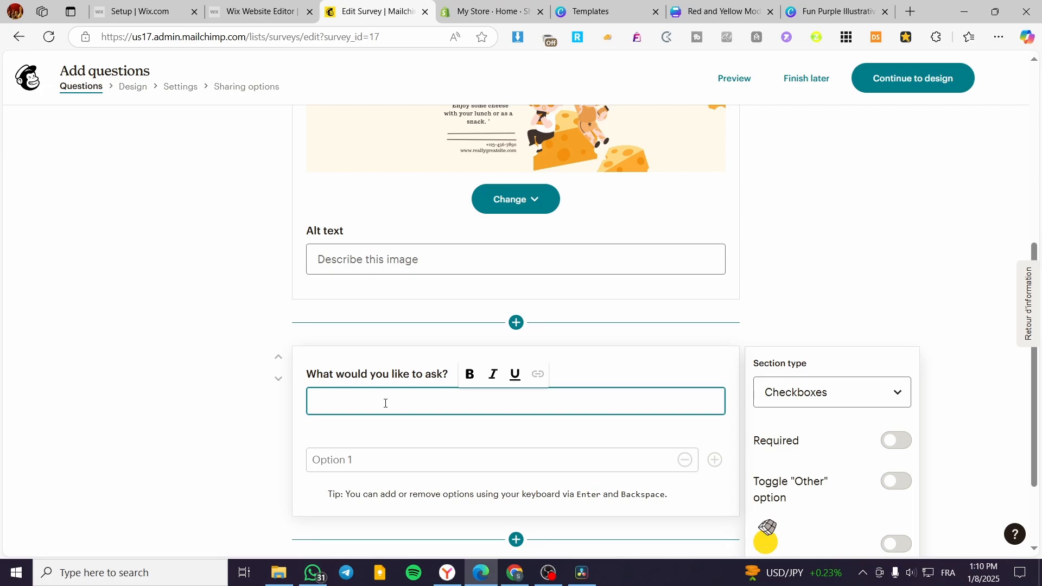
pyautogui.write('Do you think that this offer is')
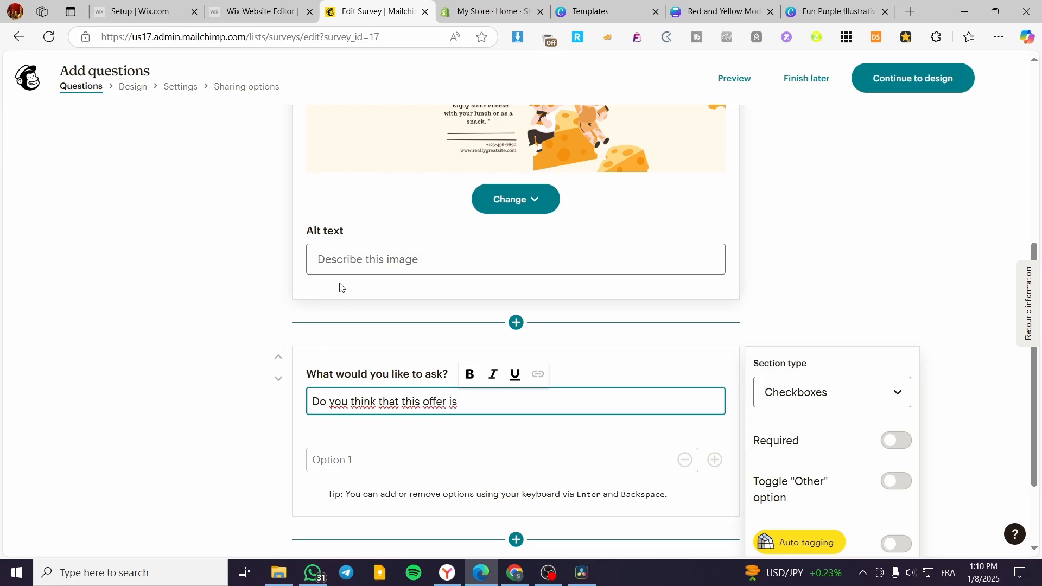
pyautogui.scroll(6, 471, 279)
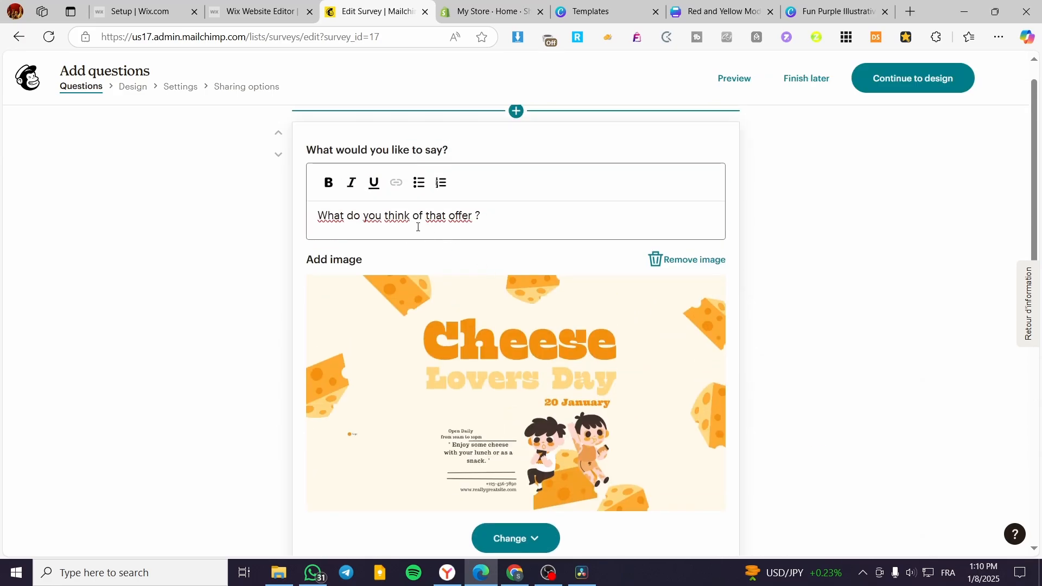
# Complete the question "Do you think that this offer is valid" with the options "Yes" and "No", and make it required
pyautogui.scroll(-6, 553, 392)
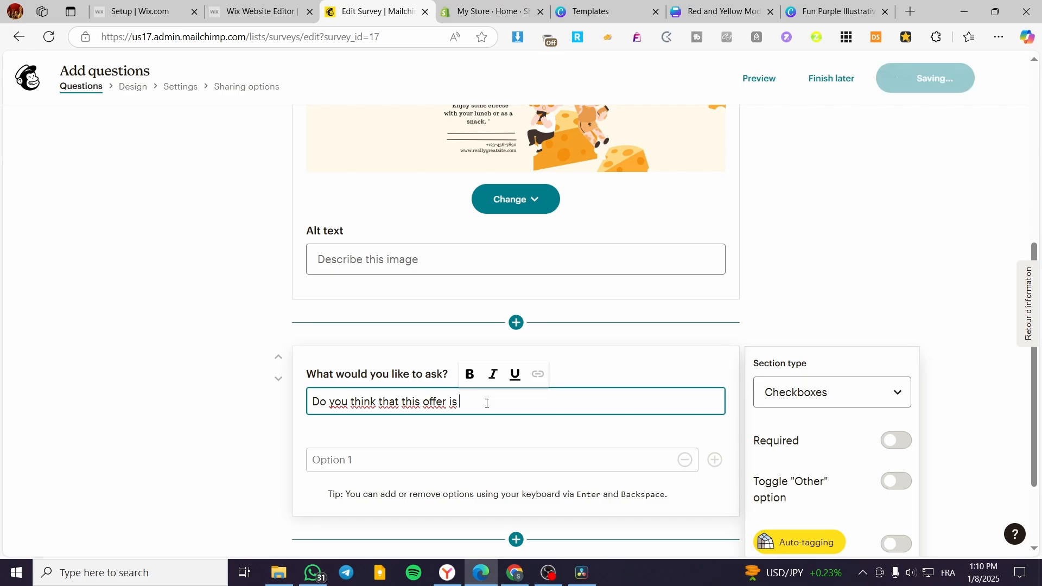
pyautogui.click(364, 470)
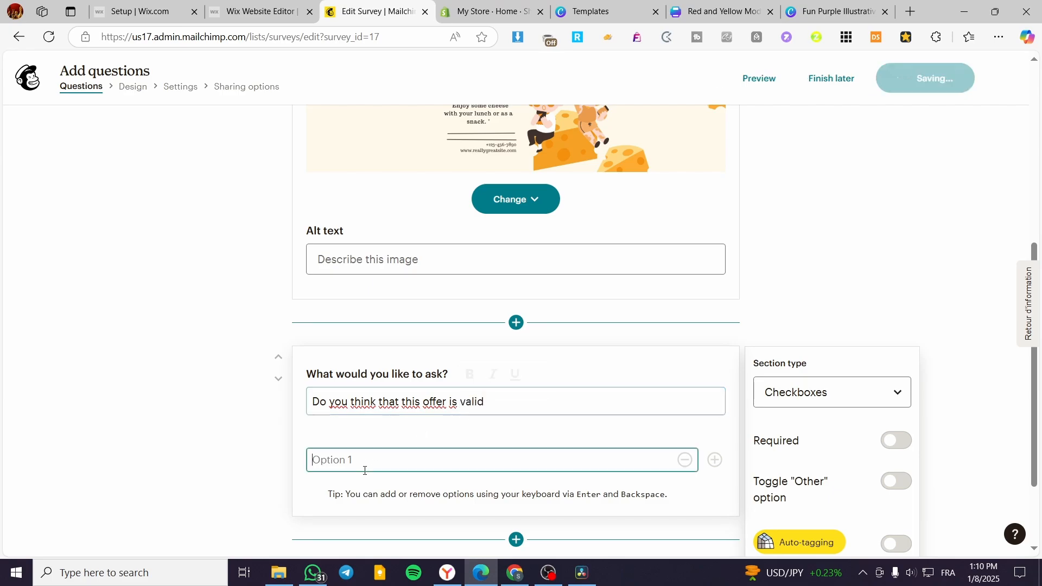
pyautogui.write('Ye')
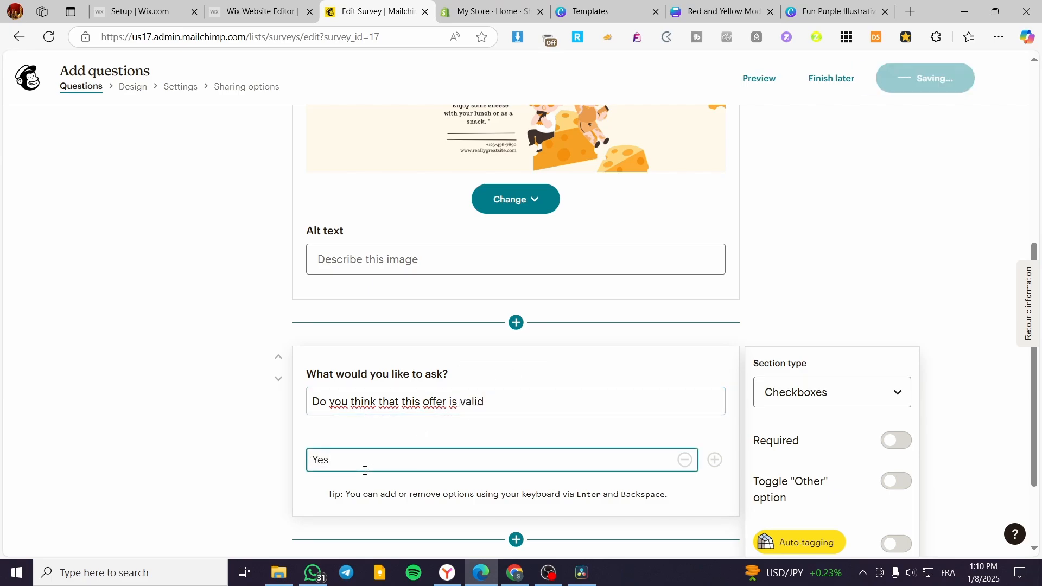
pyautogui.write('s')
pyautogui.click(715, 460)
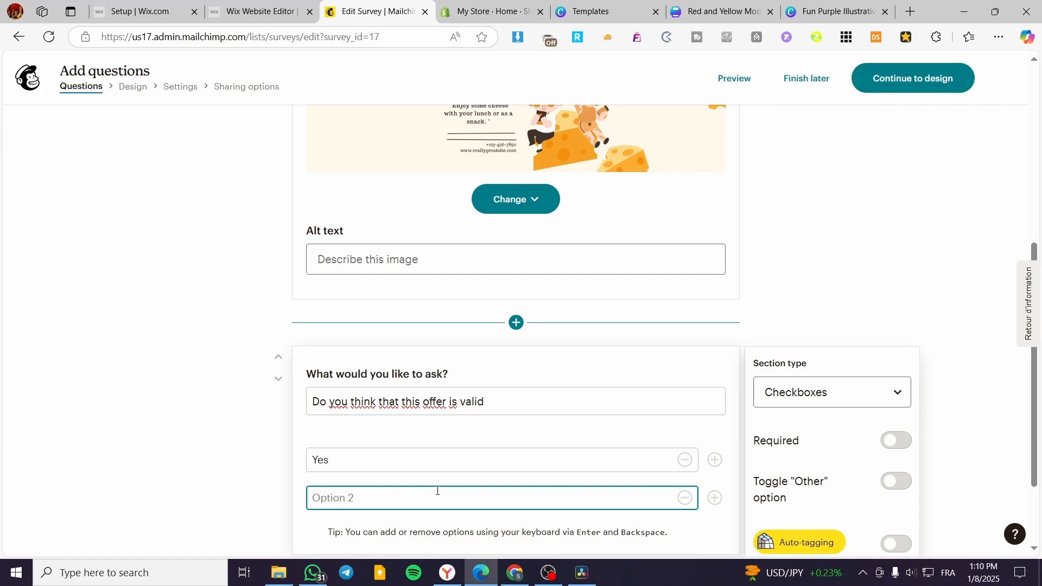
pyautogui.write('No')
pyautogui.click(887, 441)
pyautogui.scroll(-1, 910, 488)
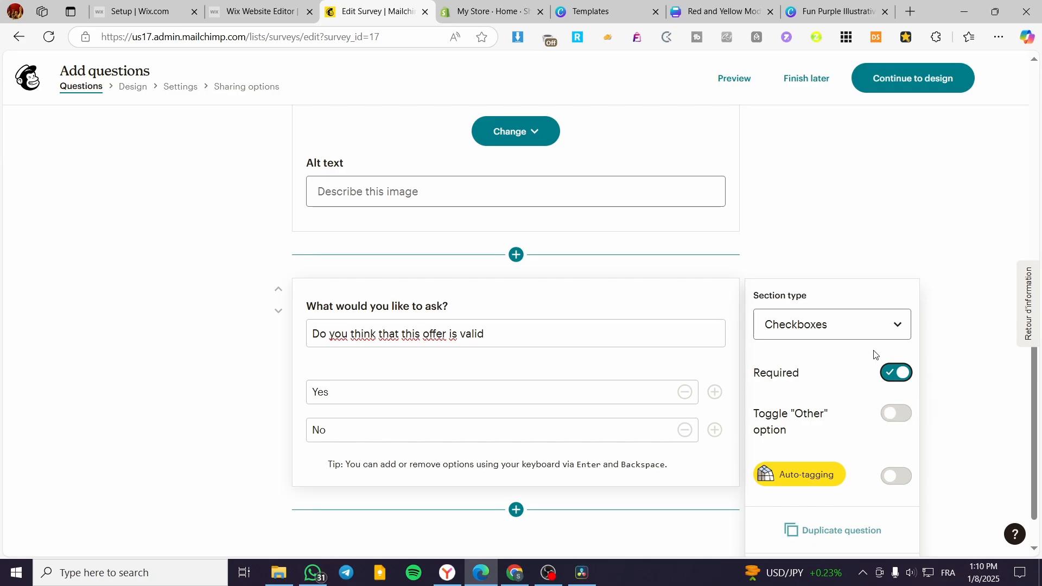
# Change the first section's type from Introduction to Open text, leaving its question text empty
pyautogui.scroll(4, 582, 291)
pyautogui.scroll(1, 583, 292)
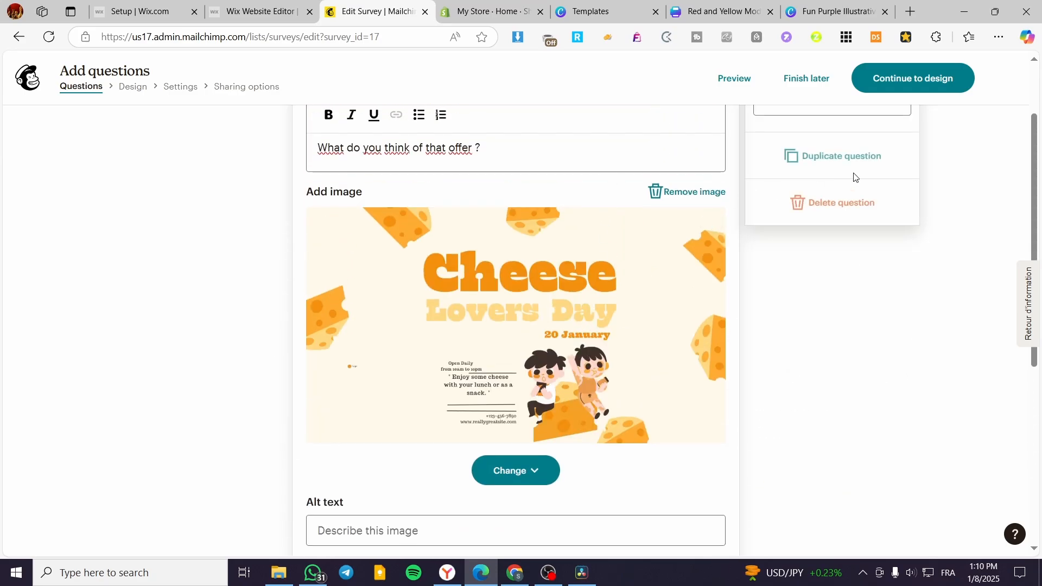
pyautogui.scroll(2, 874, 217)
pyautogui.click(864, 190)
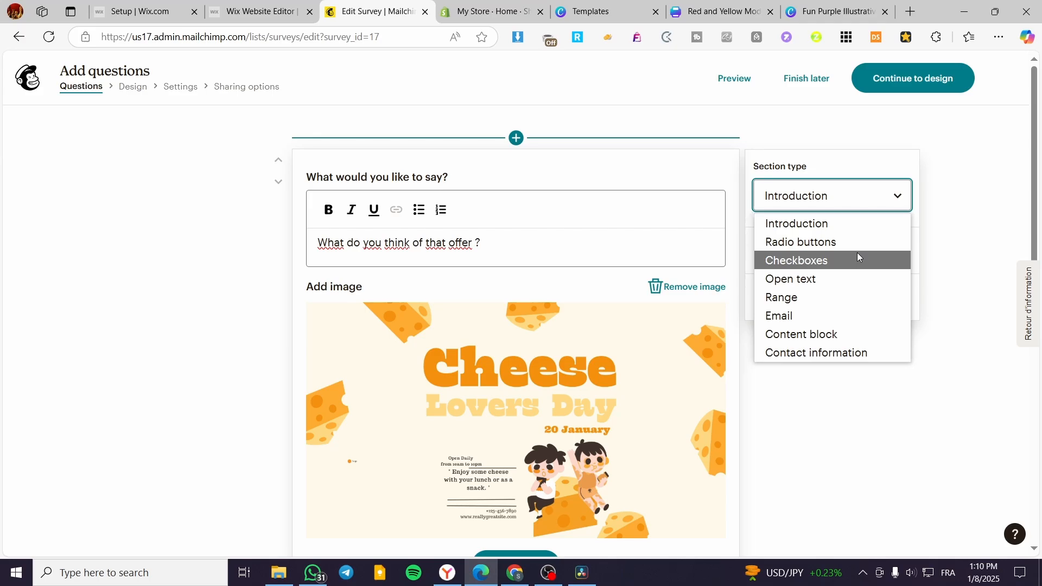
pyautogui.click(835, 278)
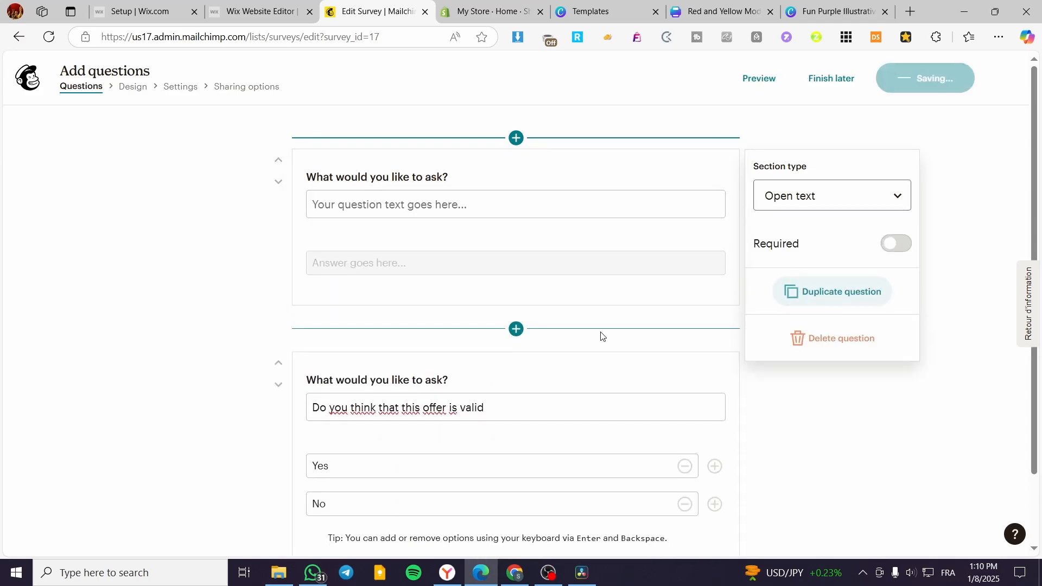
pyautogui.click(642, 206)
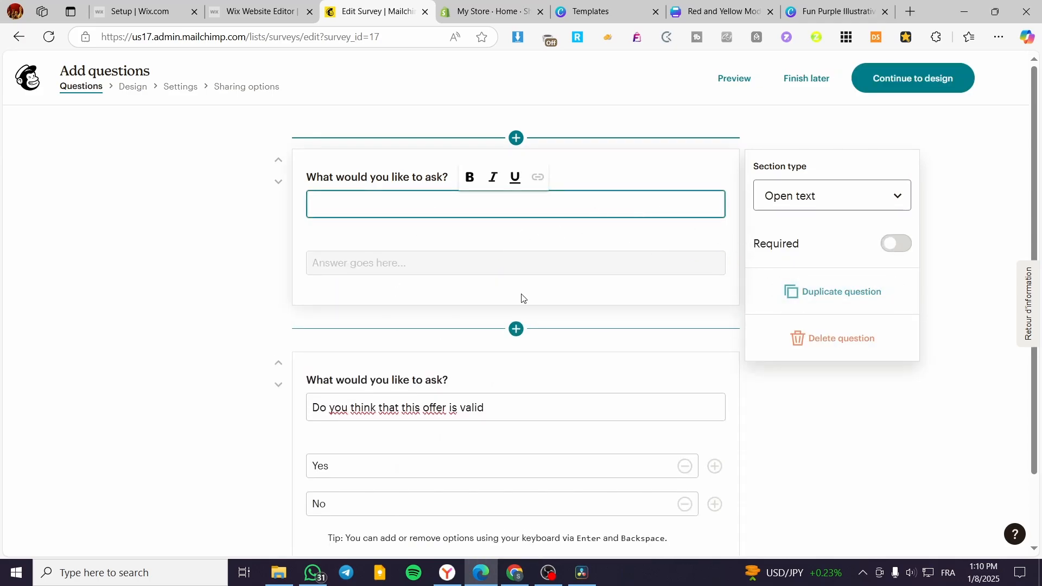
pyautogui.click(515, 329)
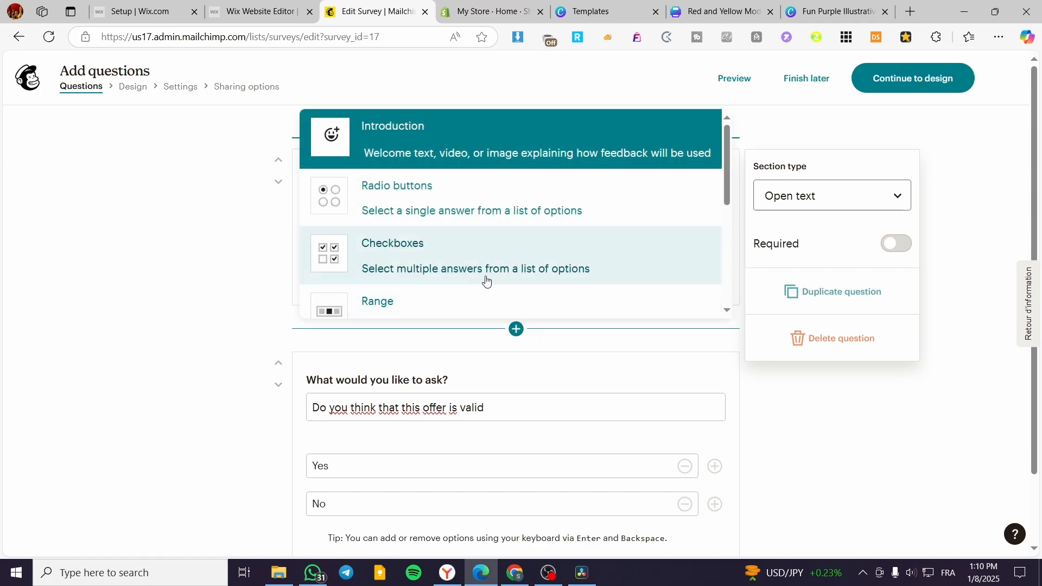
pyautogui.scroll(-5, 483, 274)
pyautogui.click(174, 251)
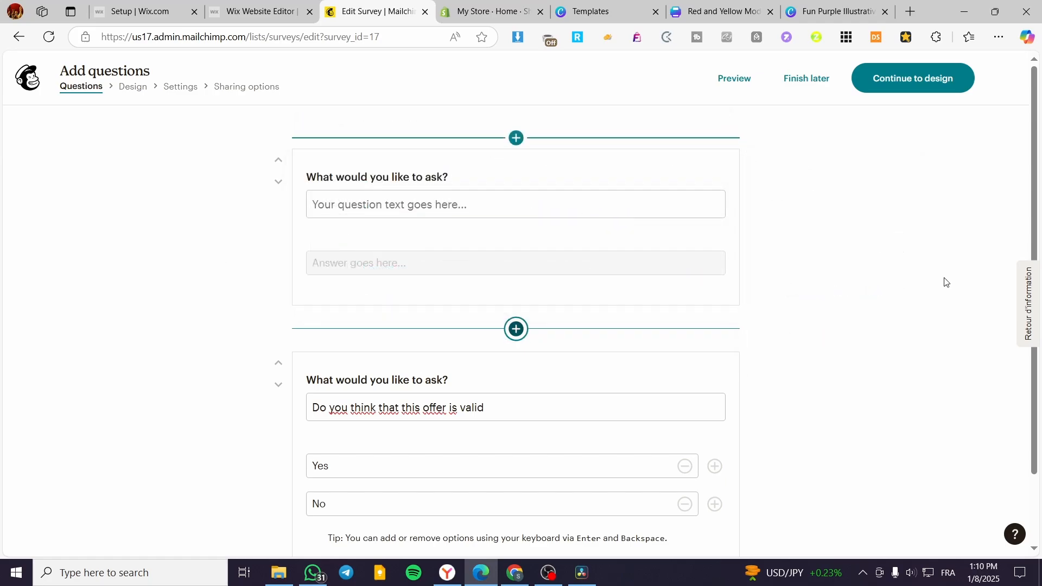
# Continue to the survey's design stage and look through the branding, custom messaging and styles settings
pyautogui.click(913, 78)
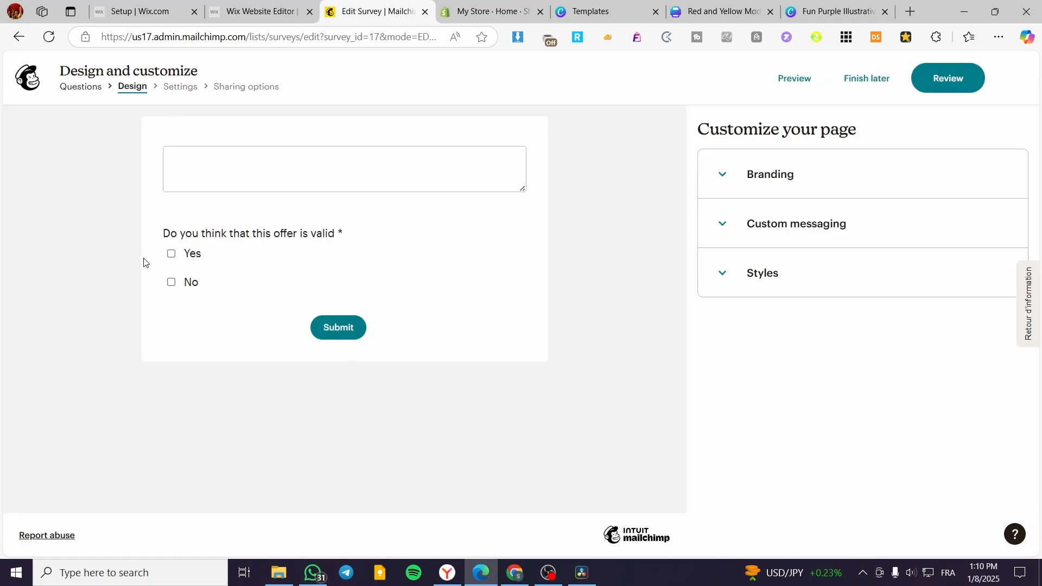
pyautogui.click(787, 179)
pyautogui.click(770, 174)
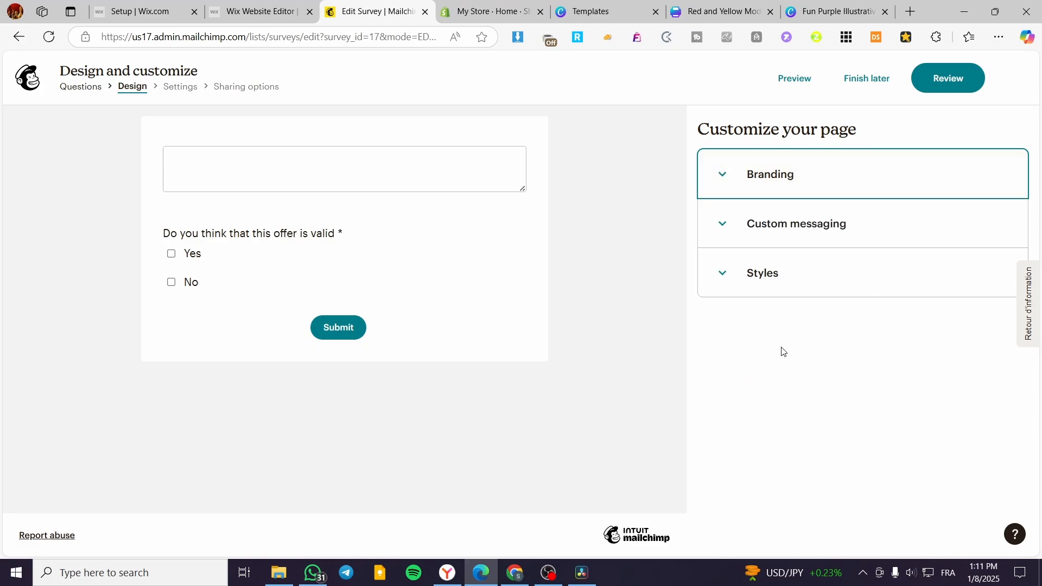
pyautogui.click(796, 233)
pyautogui.click(796, 233)
pyautogui.click(768, 272)
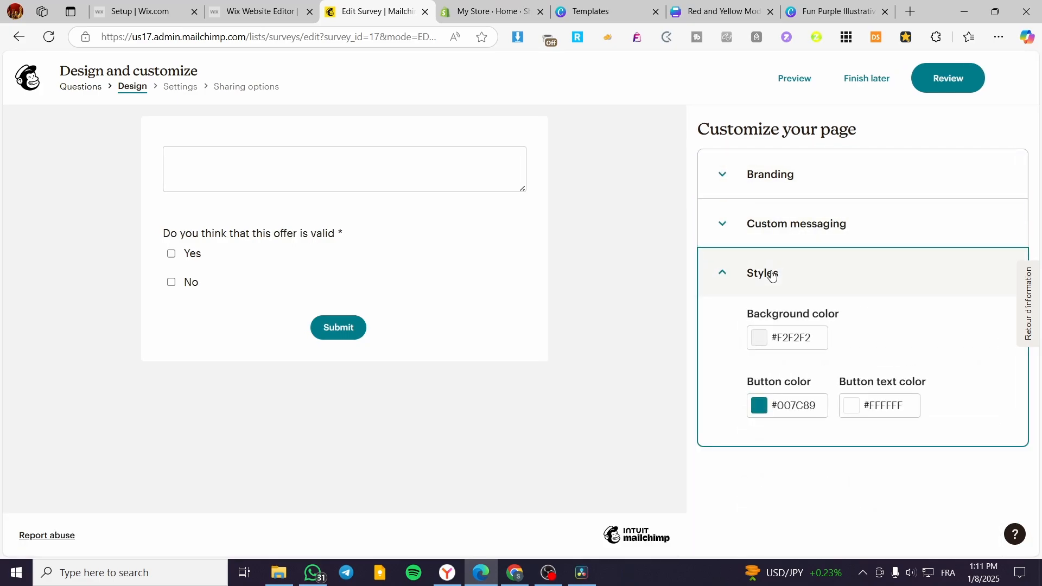
pyautogui.click(767, 272)
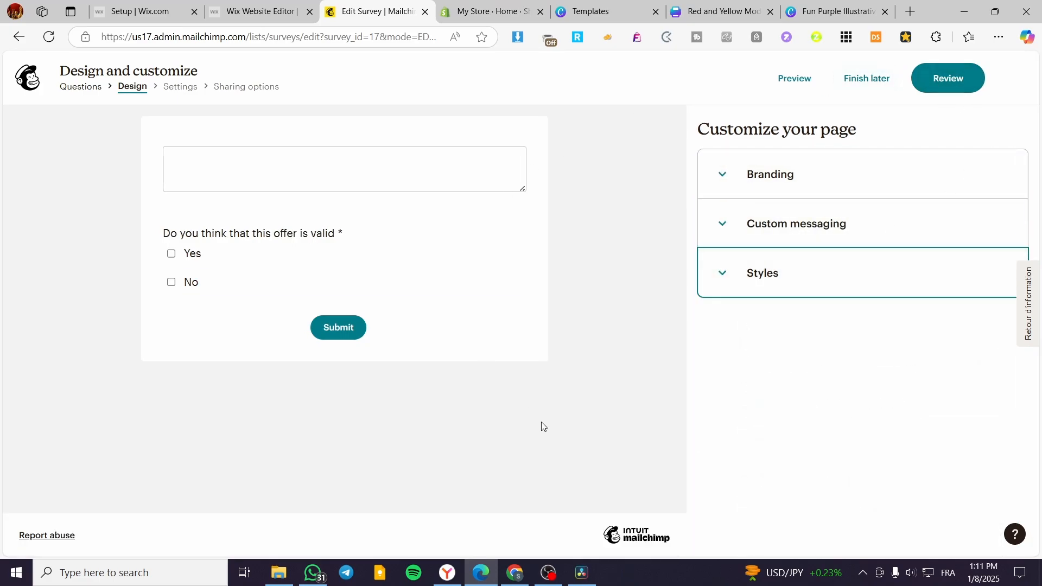